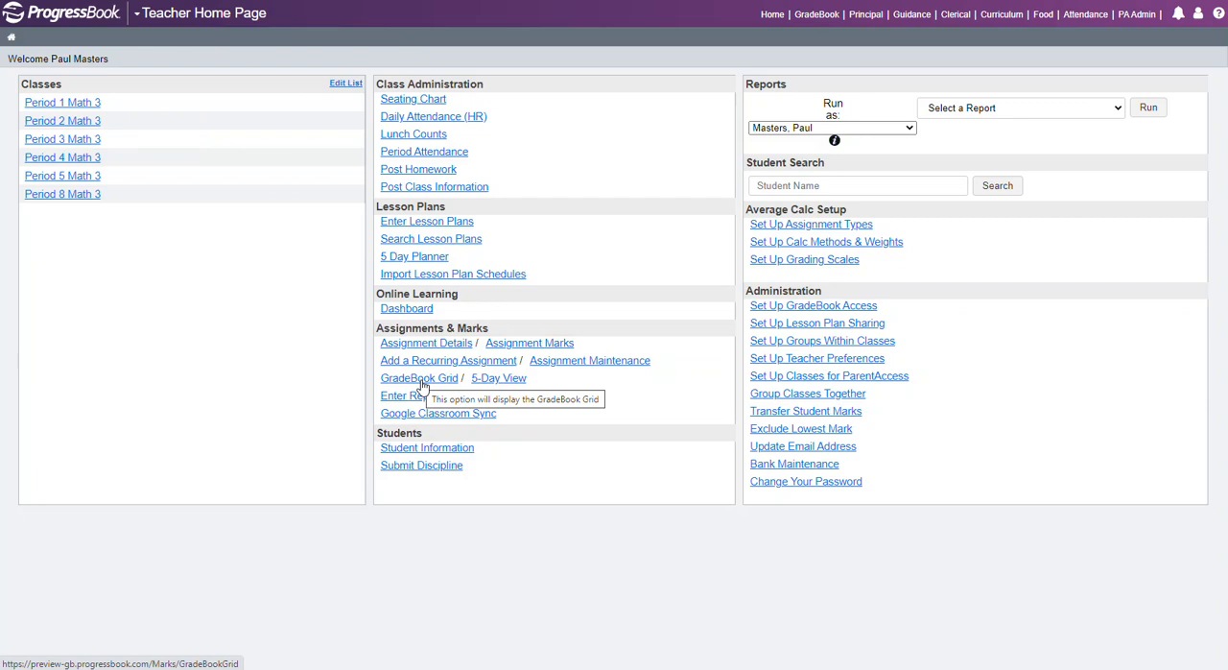
# Open the Period 1 Math 3 dashboard, switch it to Period 2 Math 3, and open that class's GradeBook Grid.
pyautogui.click(77, 110)
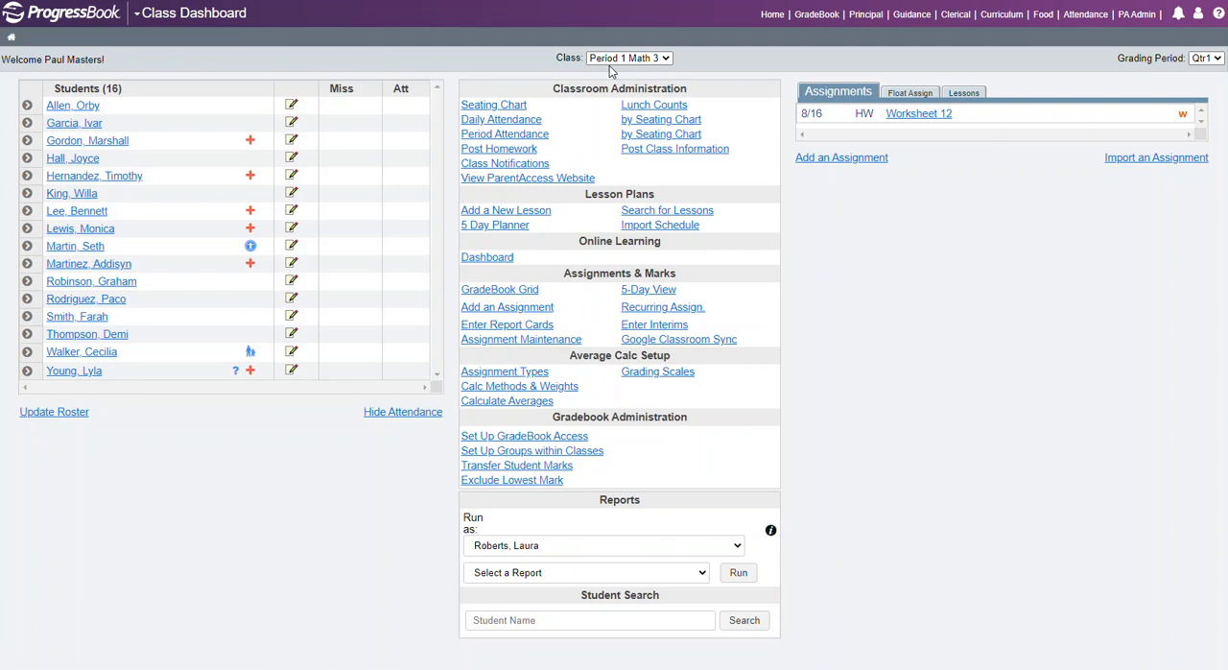
pyautogui.click(666, 58)
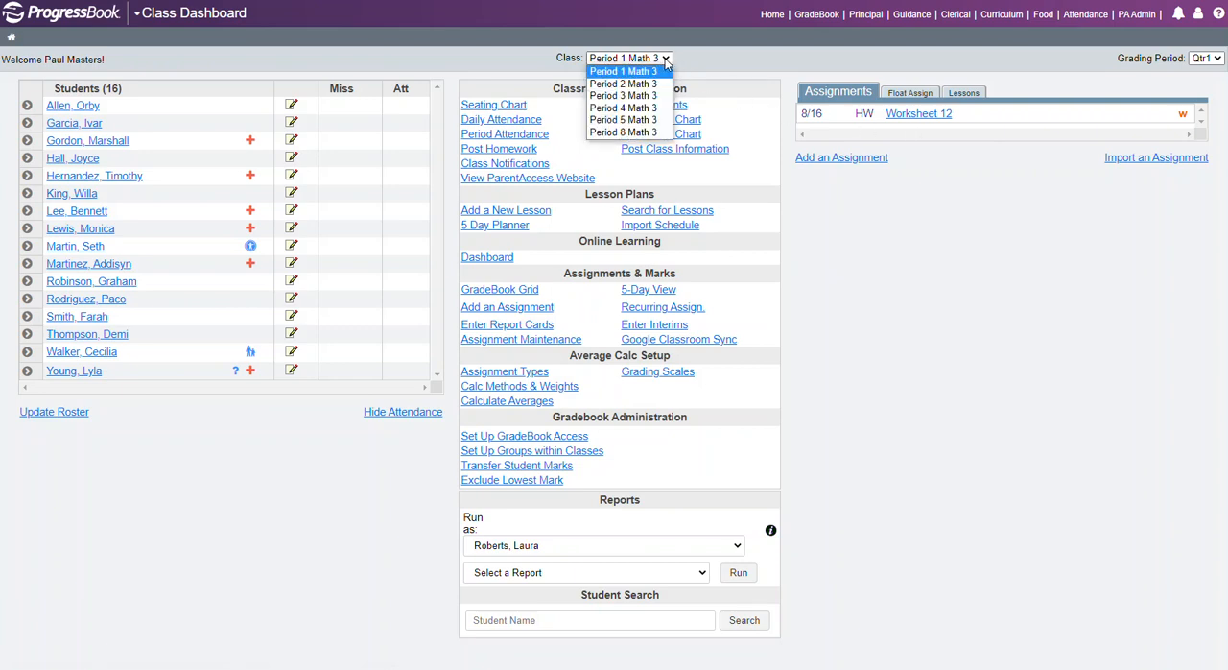
pyautogui.click(623, 83)
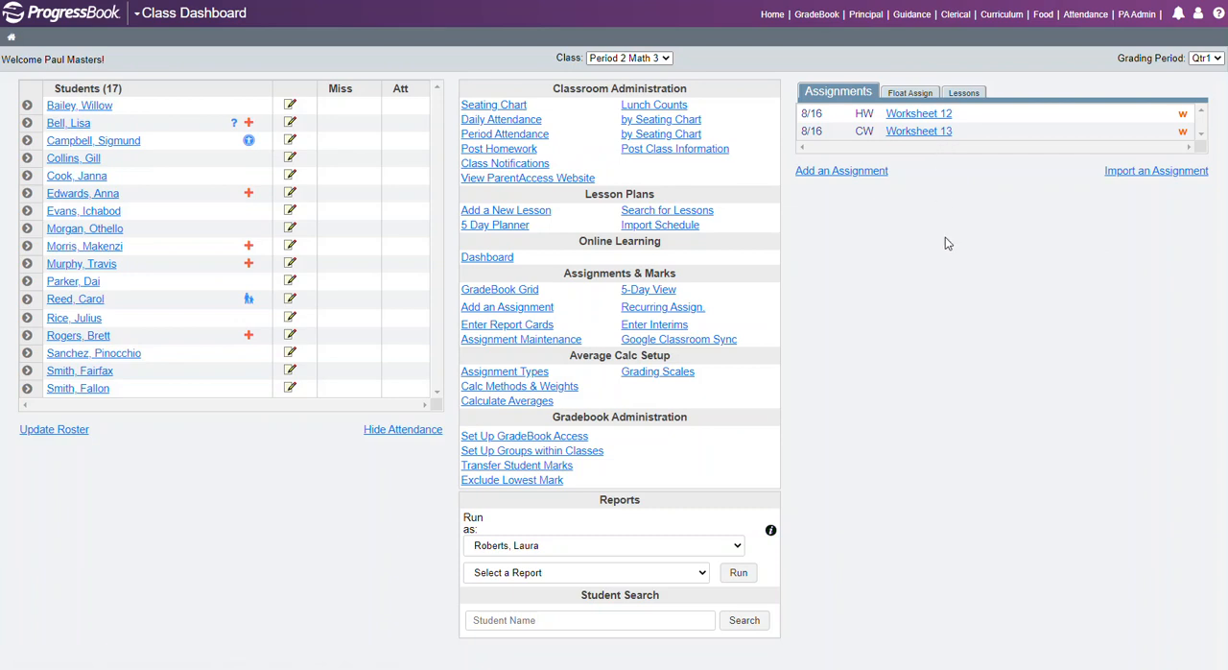
pyautogui.click(492, 292)
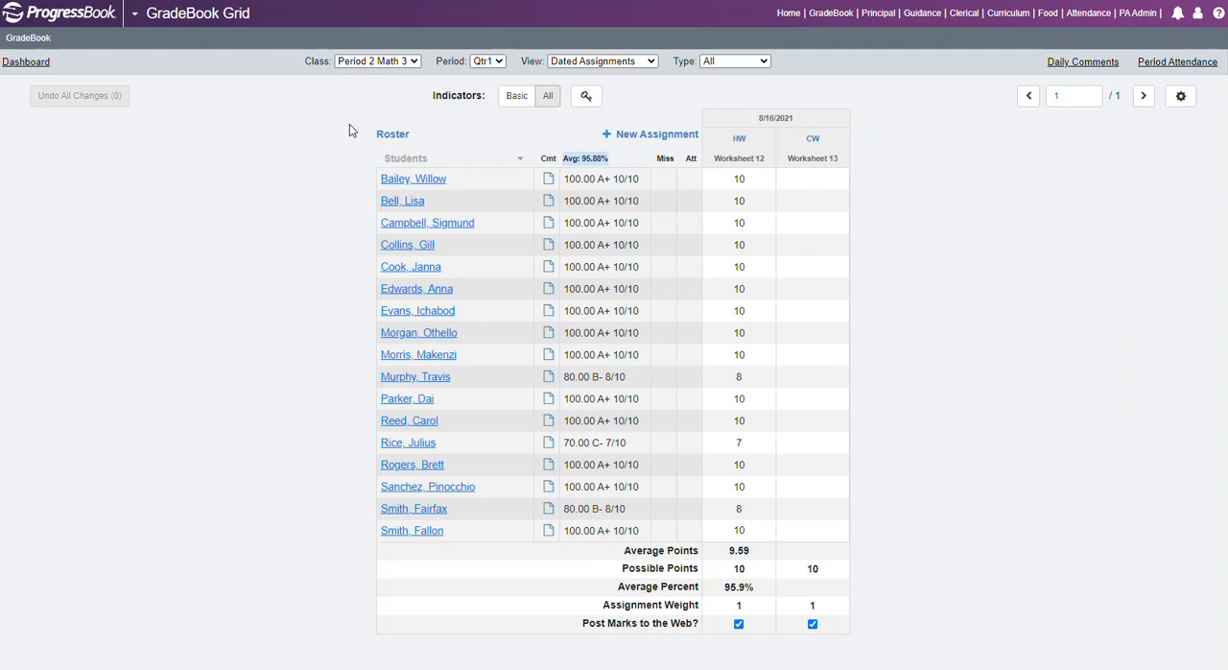
# Review the grid's class, period and view choices, keeping Period 2 Math 3, Qtr1 and Dated Assignments.
pyautogui.click(415, 64)
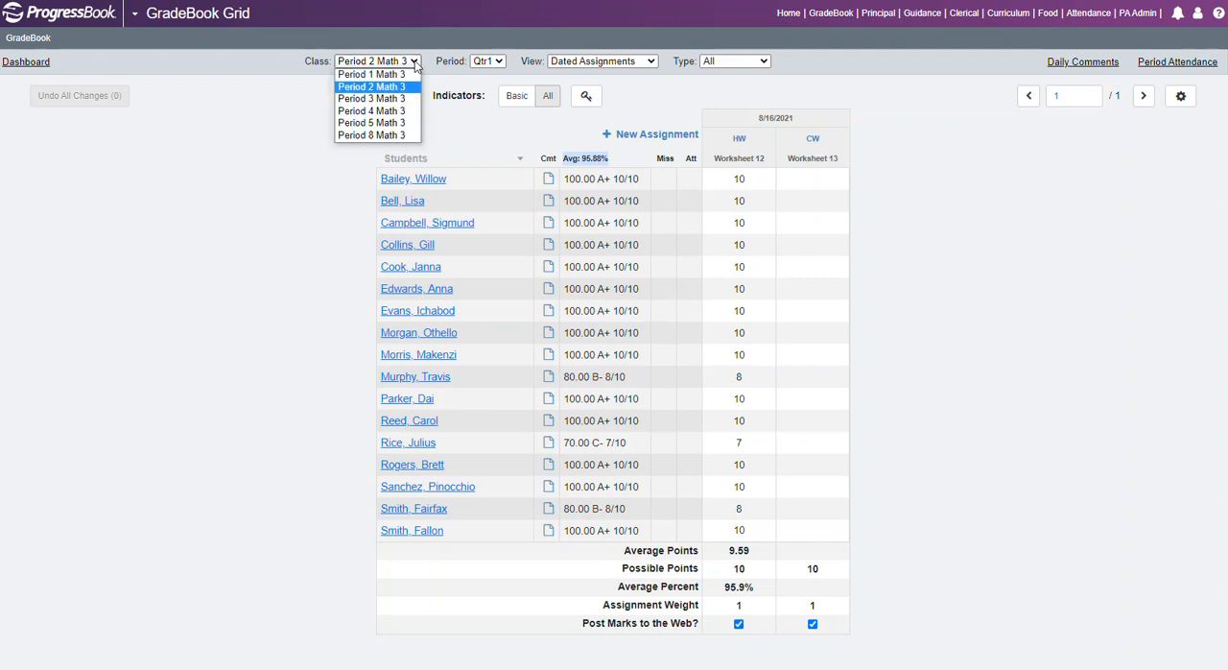
pyautogui.click(415, 63)
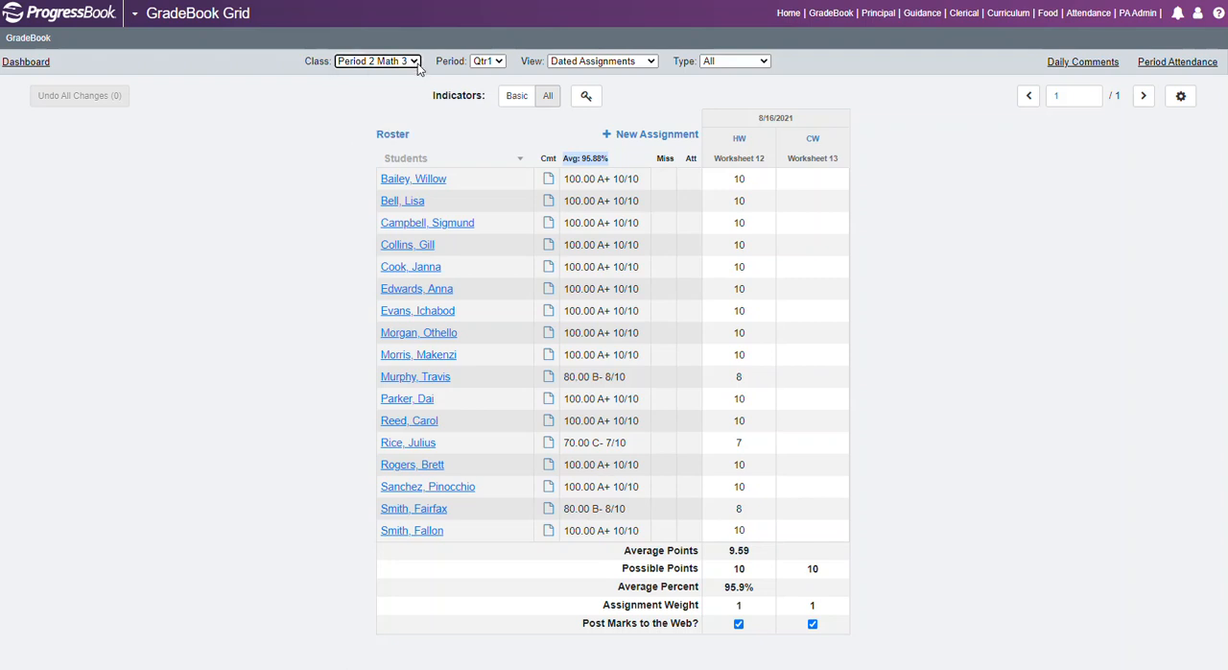
pyautogui.click(500, 63)
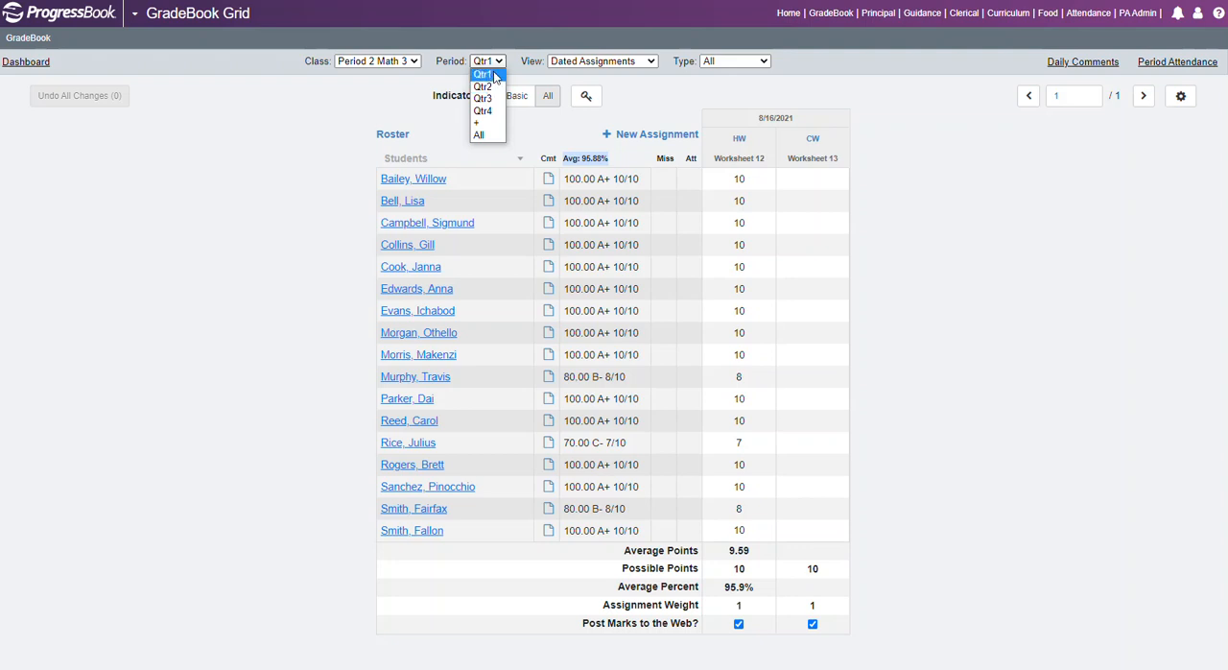
pyautogui.click(496, 71)
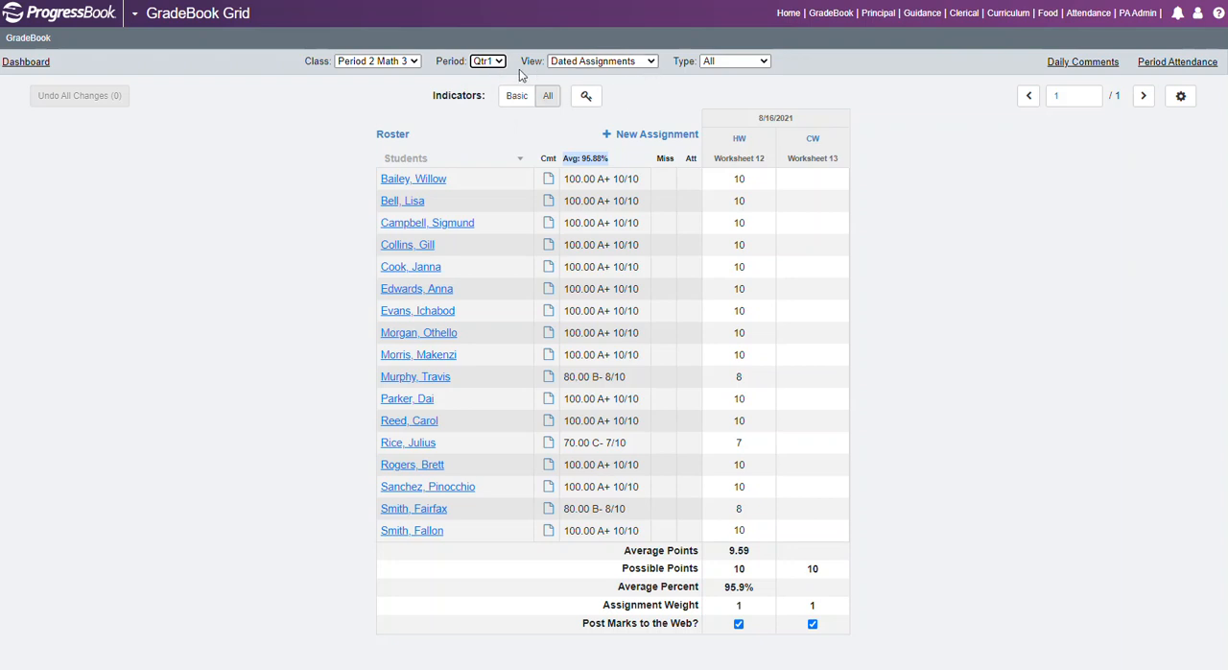
pyautogui.click(652, 62)
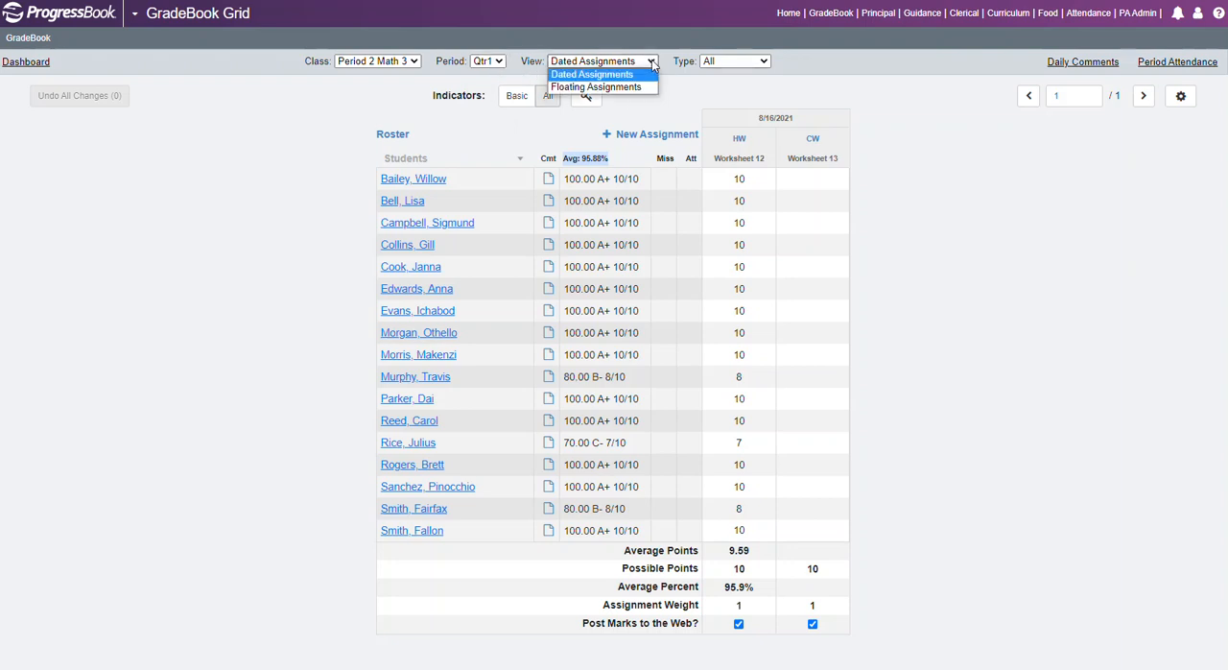
pyautogui.click(621, 76)
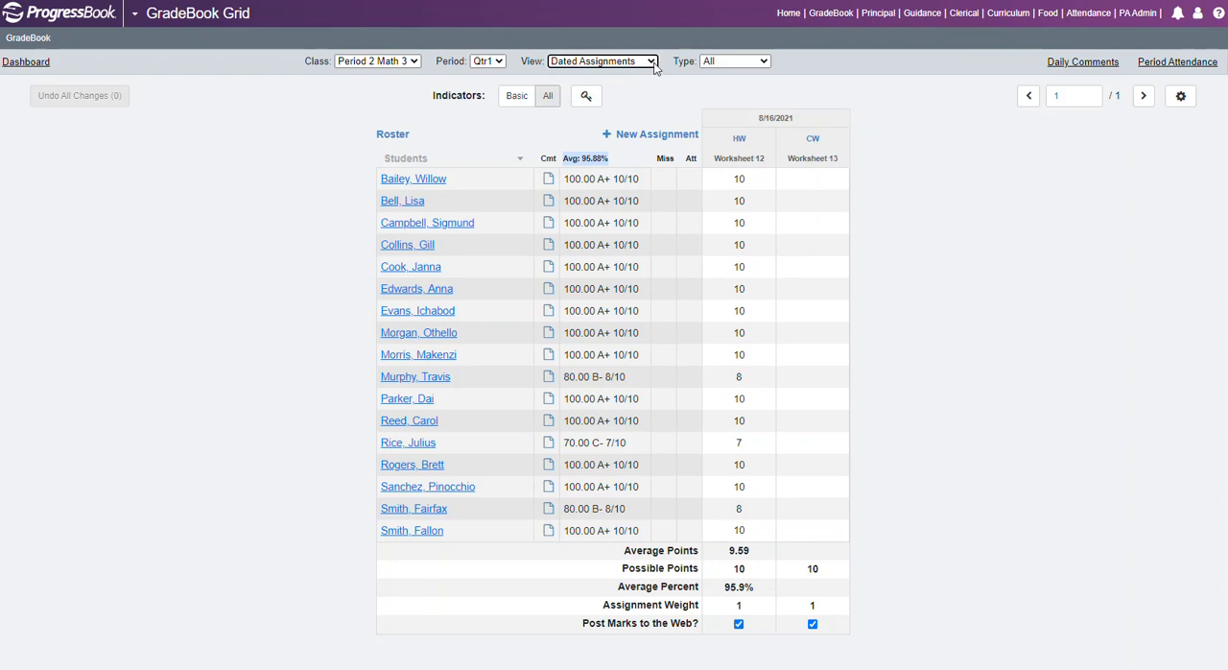
pyautogui.click(652, 61)
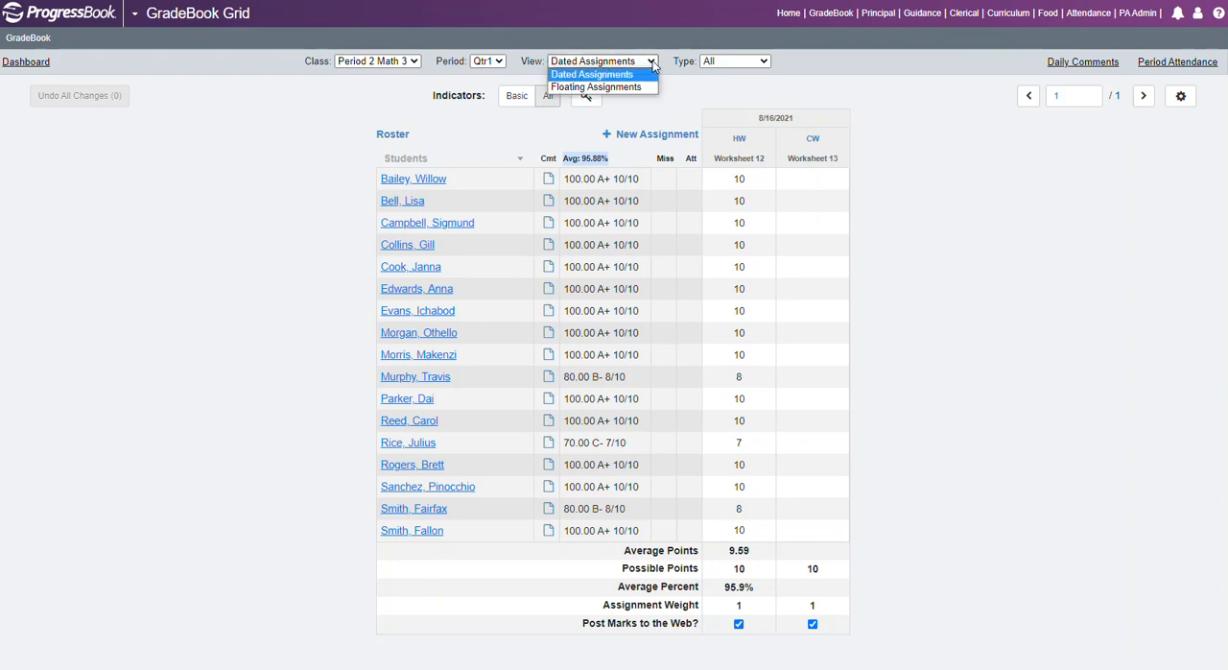
pyautogui.click(652, 61)
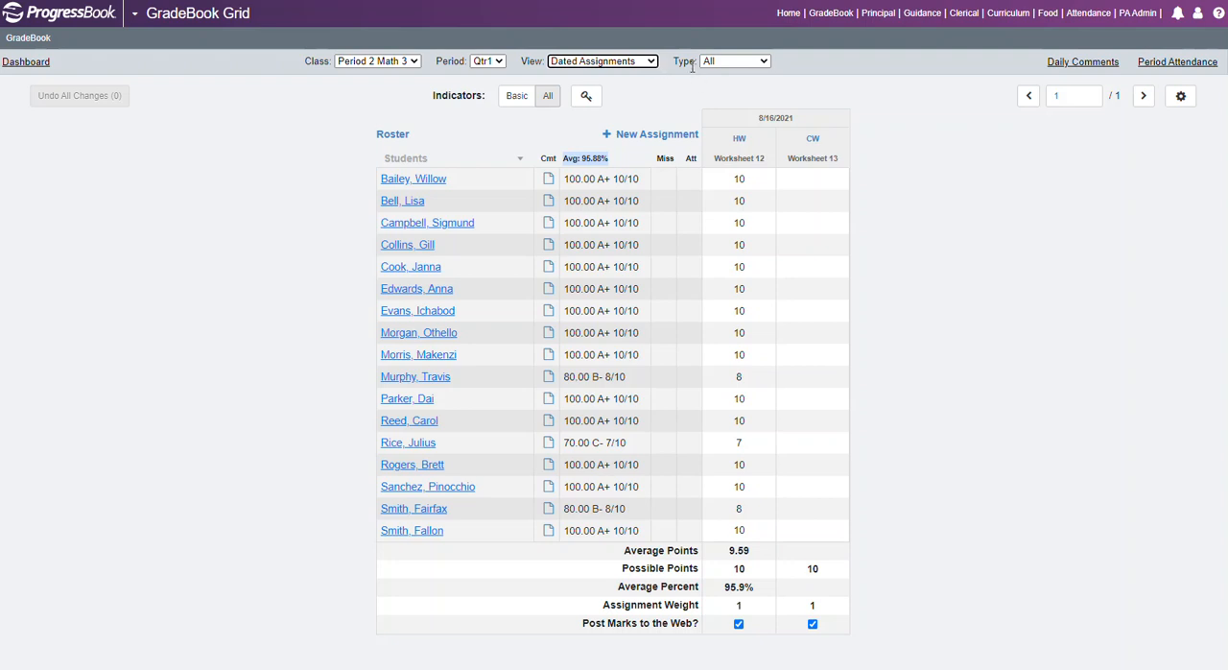
# Filter the grid by assignment type, first Class Work and then Homework, and restore it to All.
pyautogui.click(765, 62)
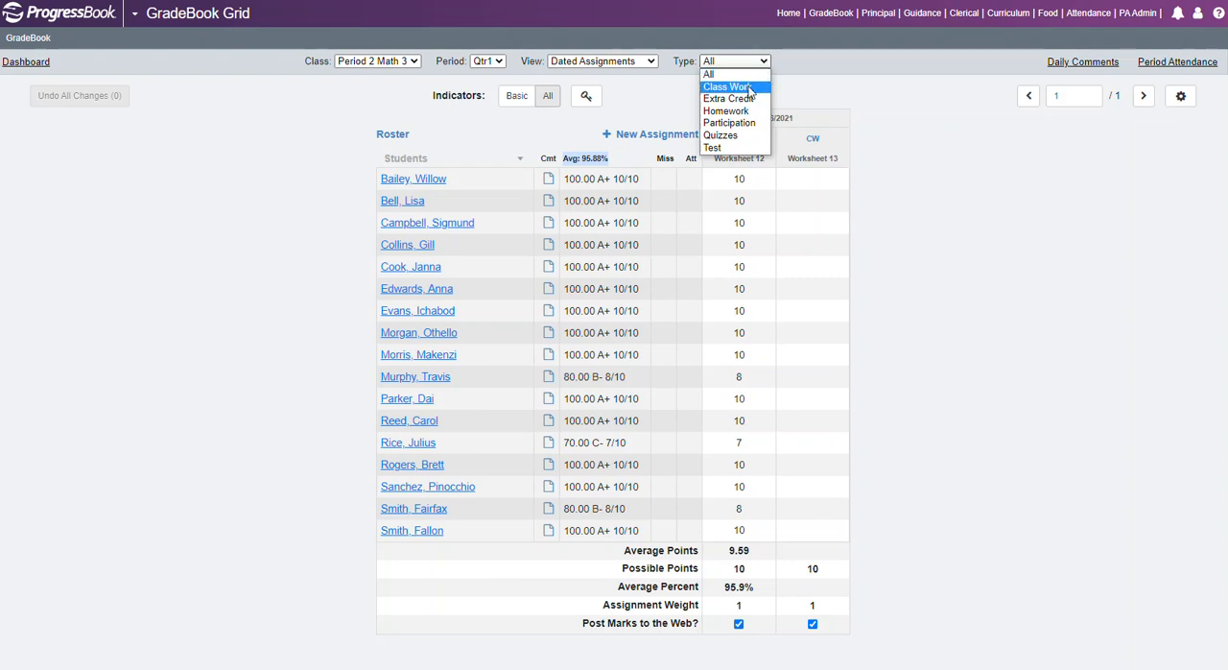
pyautogui.click(750, 87)
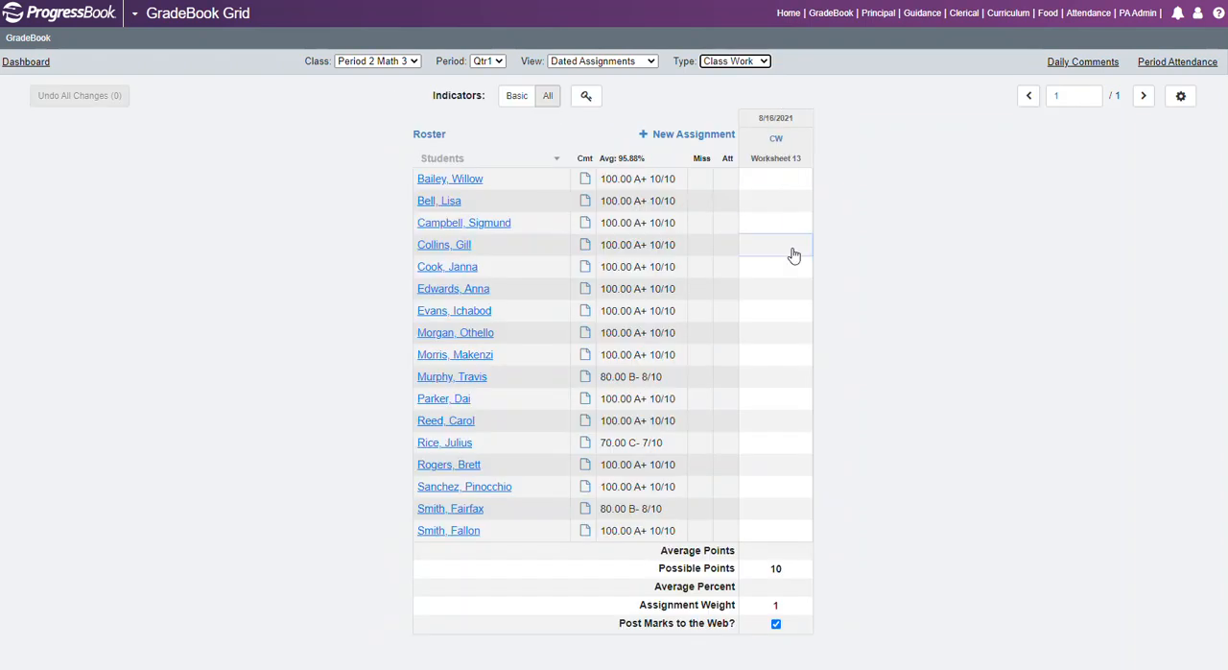
pyautogui.click(766, 63)
pyautogui.click(758, 113)
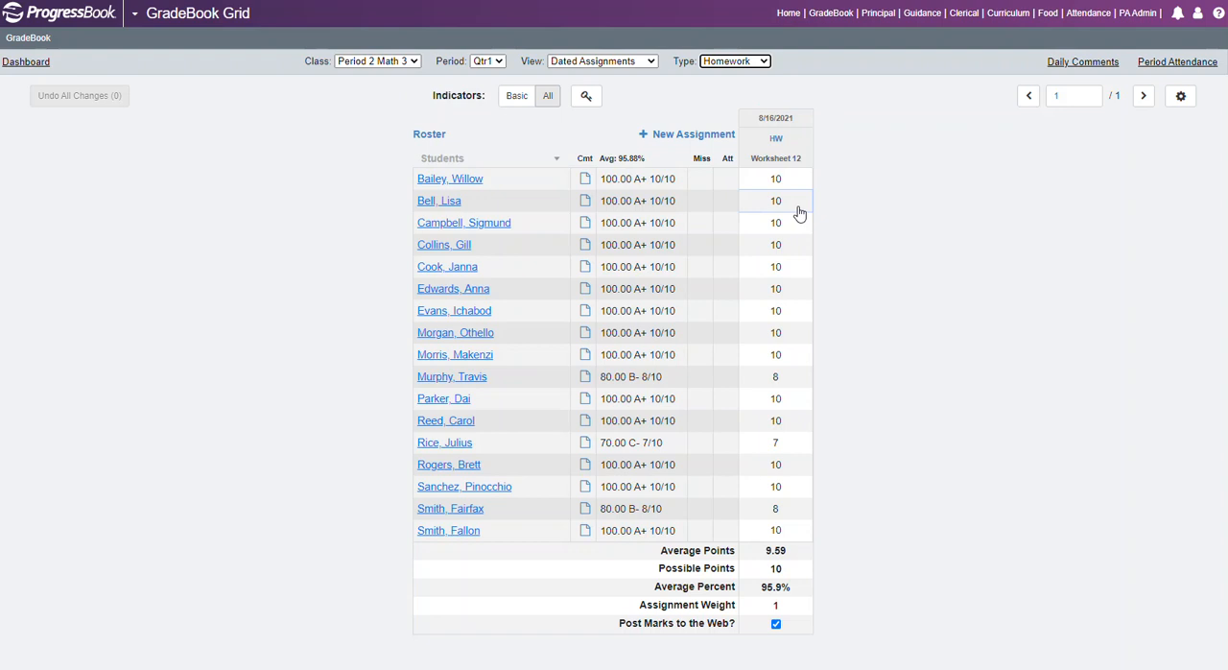
pyautogui.click(763, 62)
pyautogui.click(710, 75)
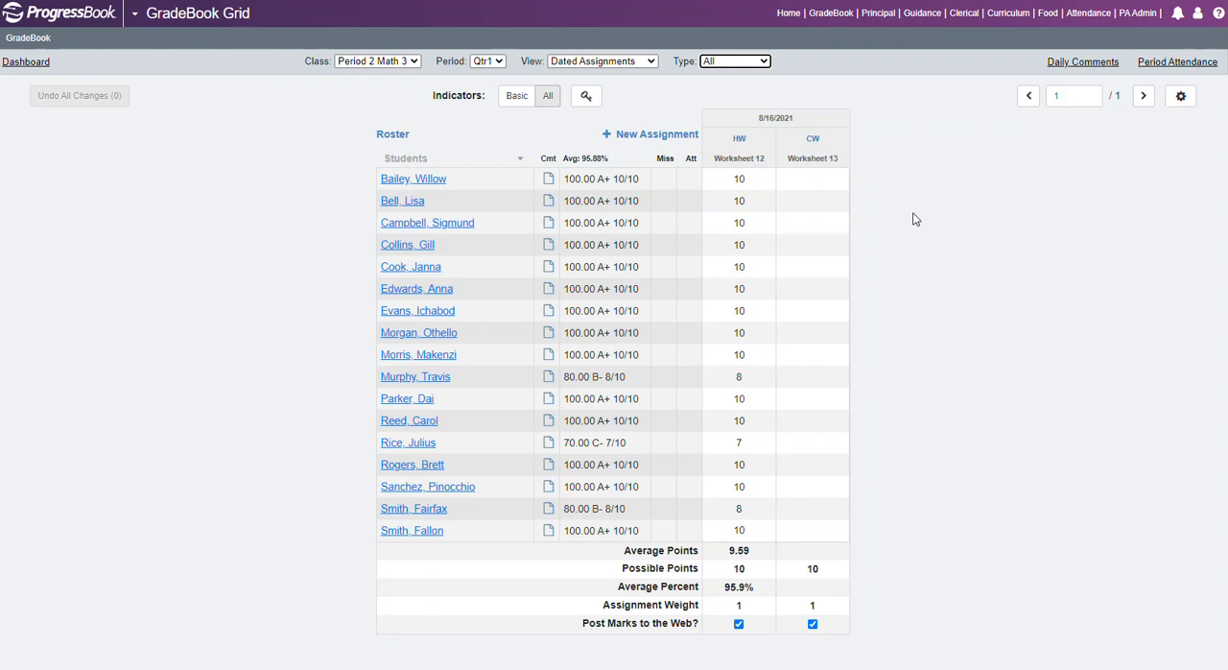
# Set the grid display preference for assignments per page to 20 and save the preferences.
pyautogui.click(1181, 101)
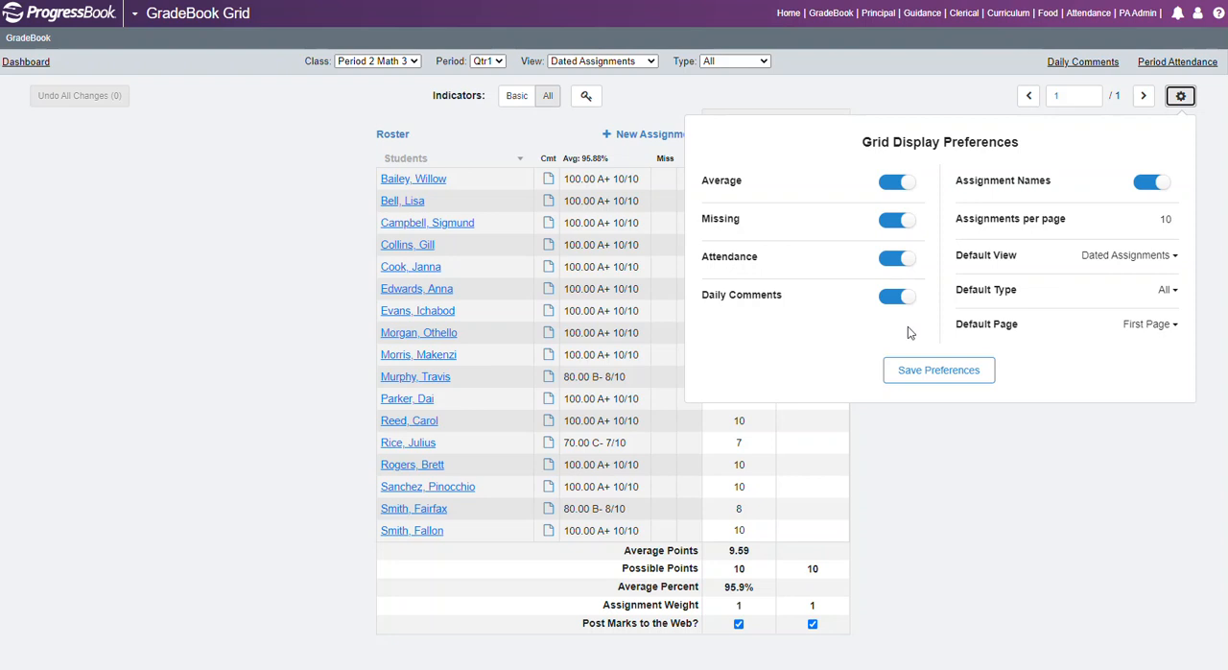
pyautogui.doubleClick(1162, 219)
pyautogui.write('20')
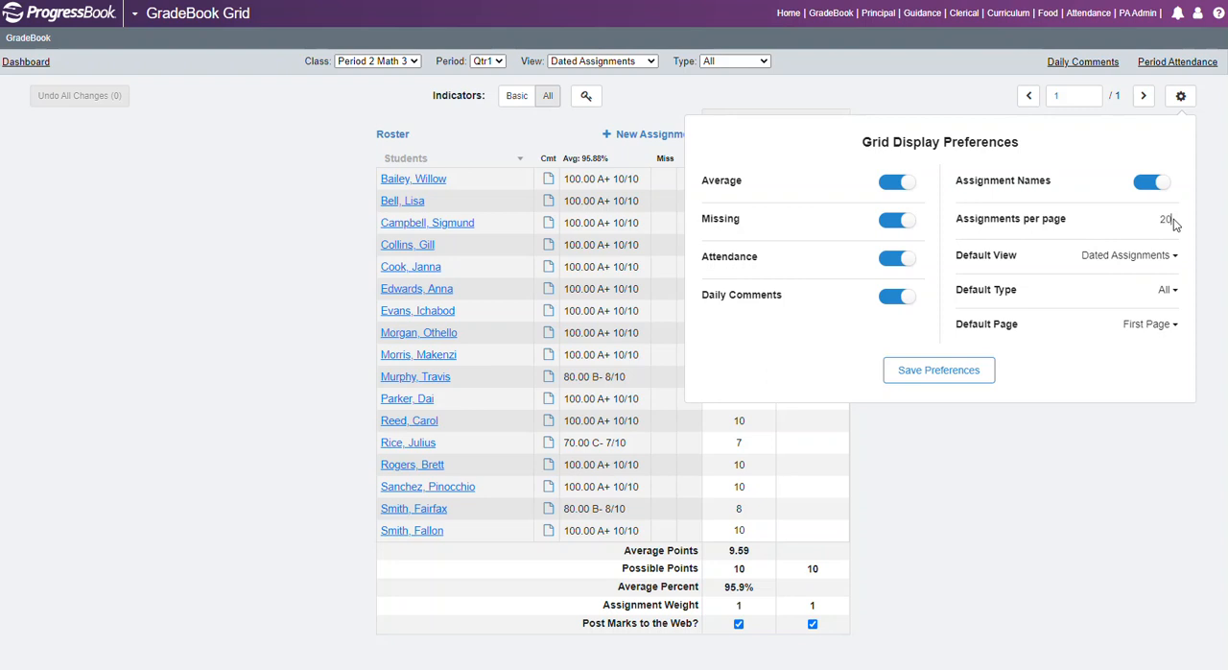
pyautogui.click(927, 377)
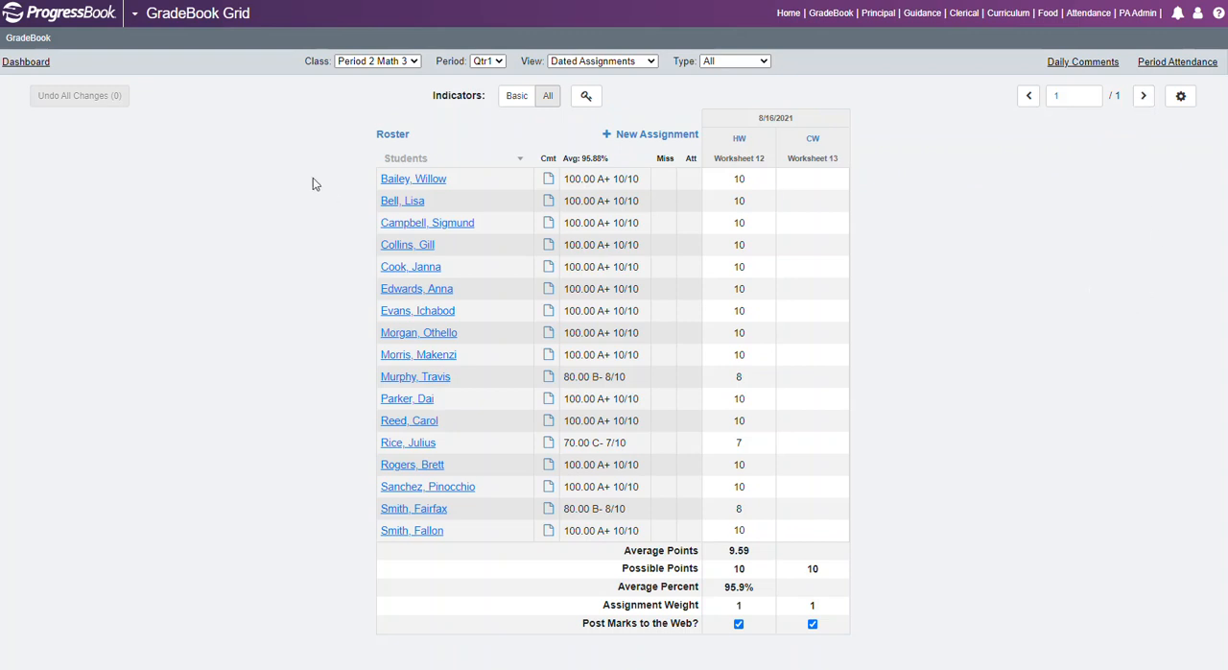
# Enter a mark of 10 on Worksheet 13 for the first student and fill the column with it.
pyautogui.click(811, 180)
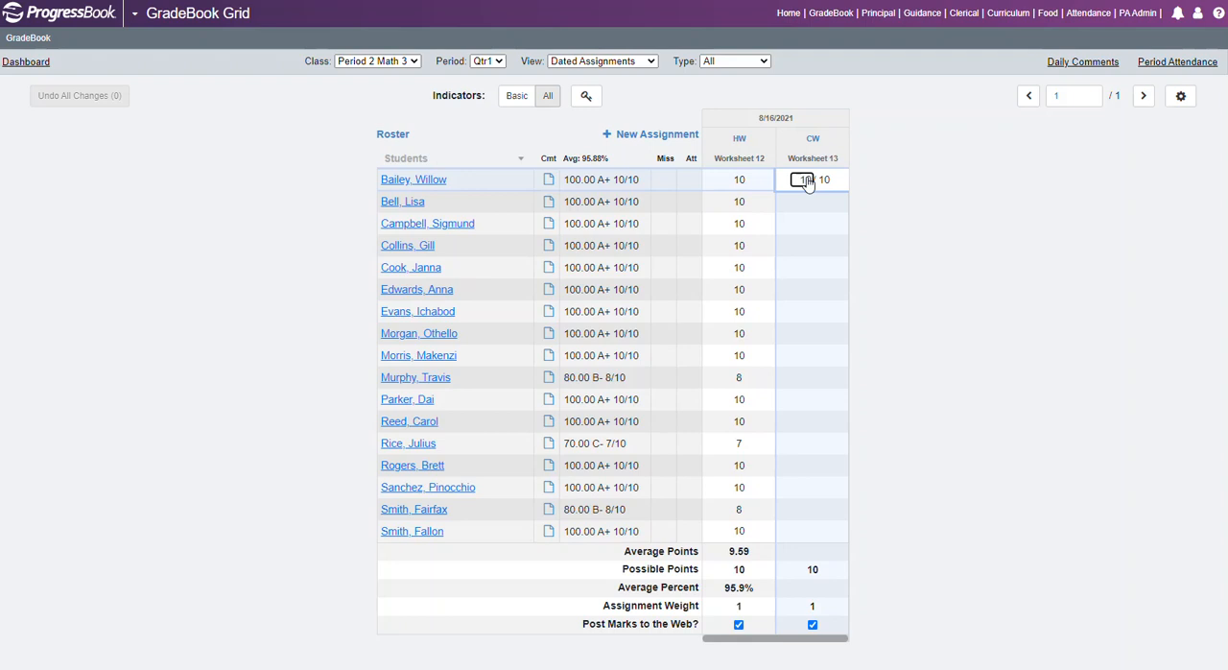
pyautogui.rightClick(804, 184)
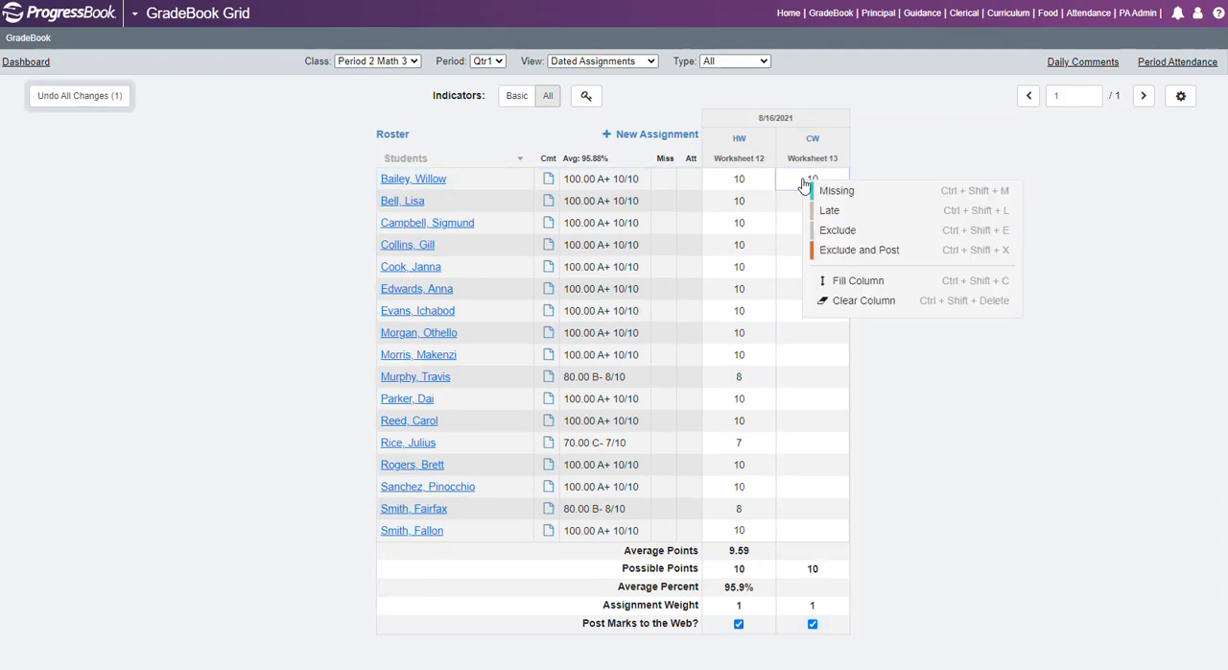
pyautogui.click(858, 280)
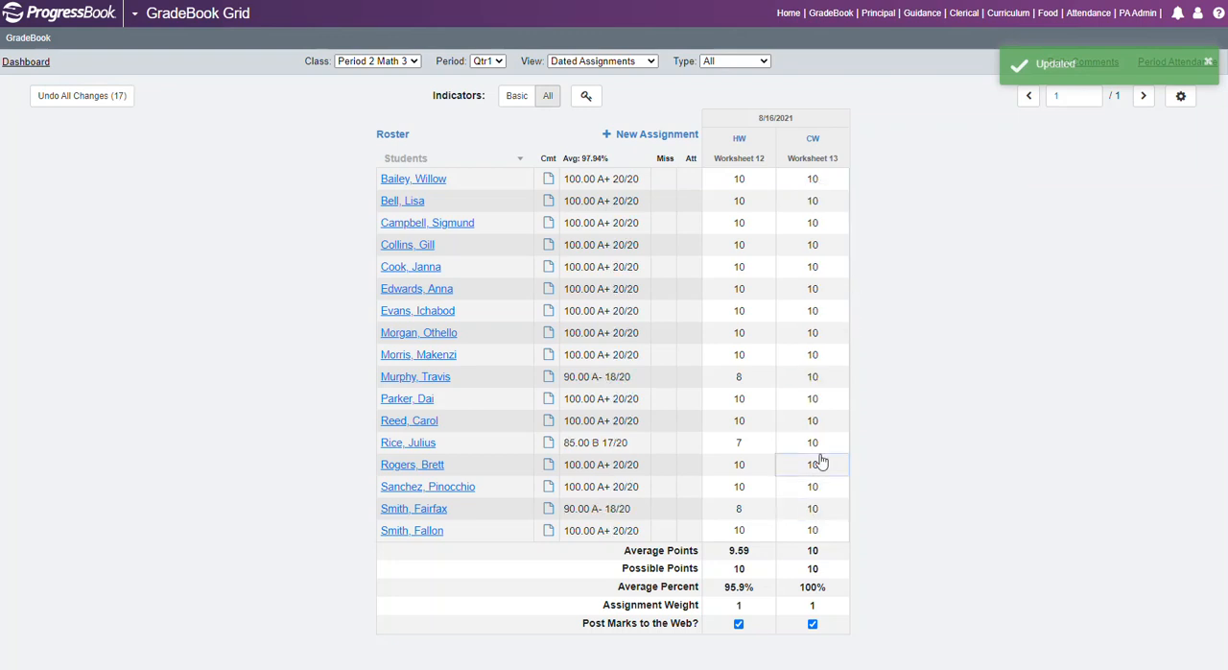
# Set the Worksheet 13 marks to 9 for the tenth student and 6 for the thirteenth, and flag the first student's mark as Missing.
pyautogui.click(811, 377)
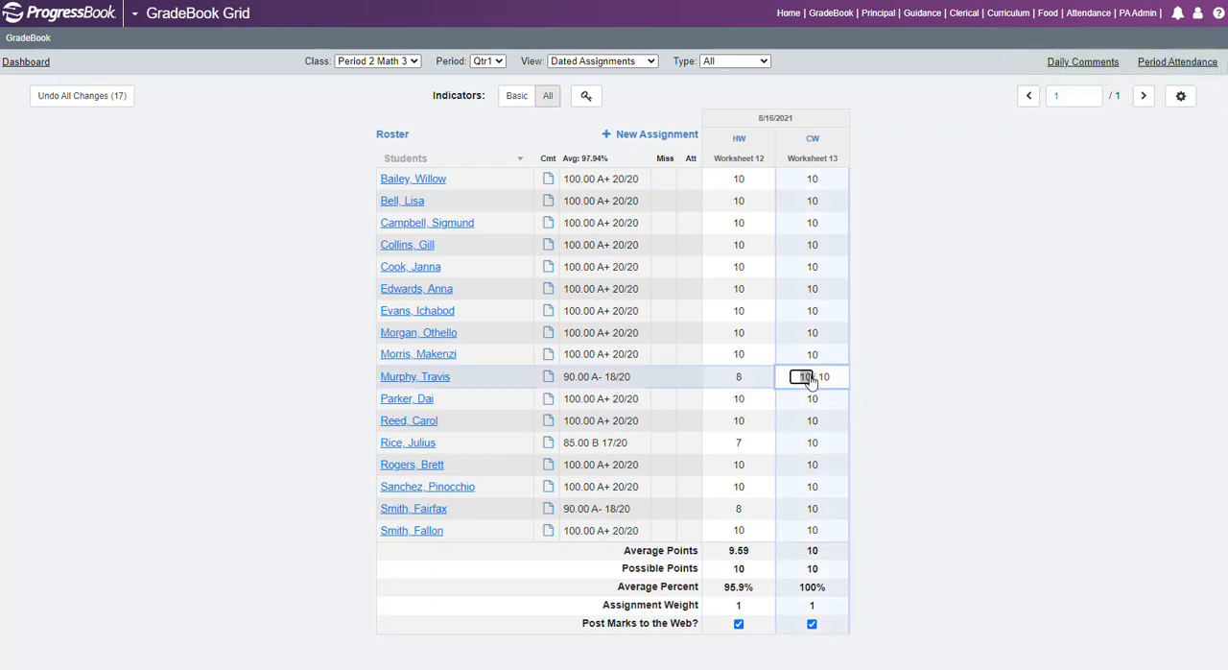
pyautogui.write('9')
pyautogui.click(810, 444)
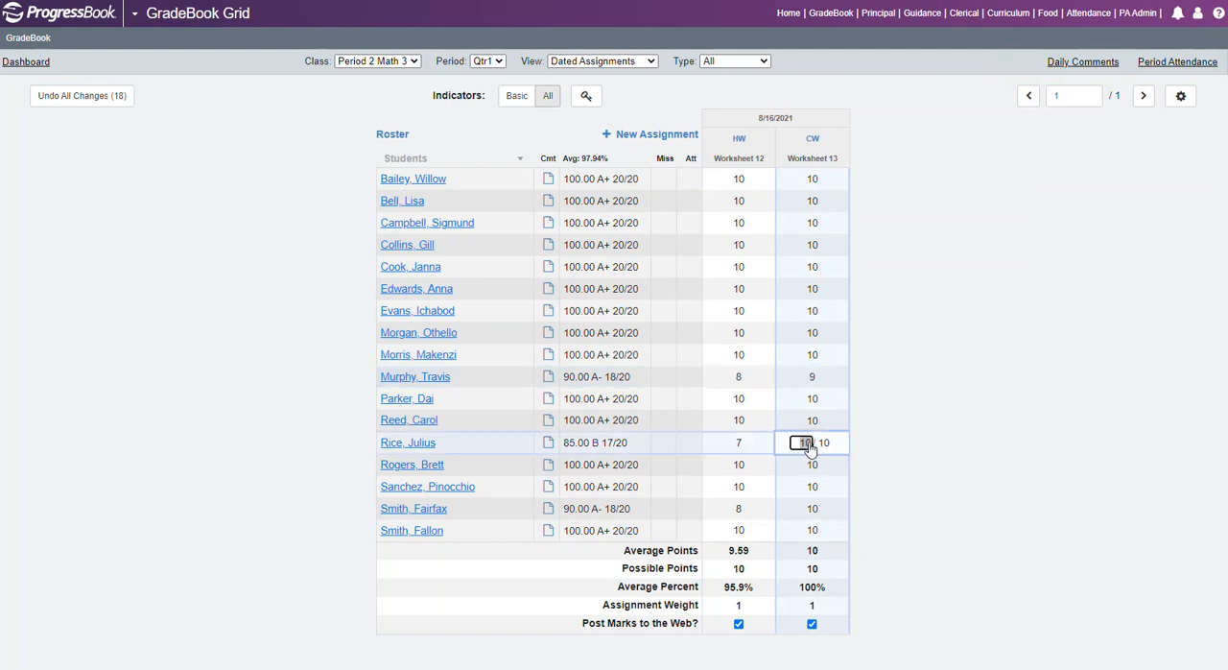
pyautogui.write('6')
pyautogui.click(905, 448)
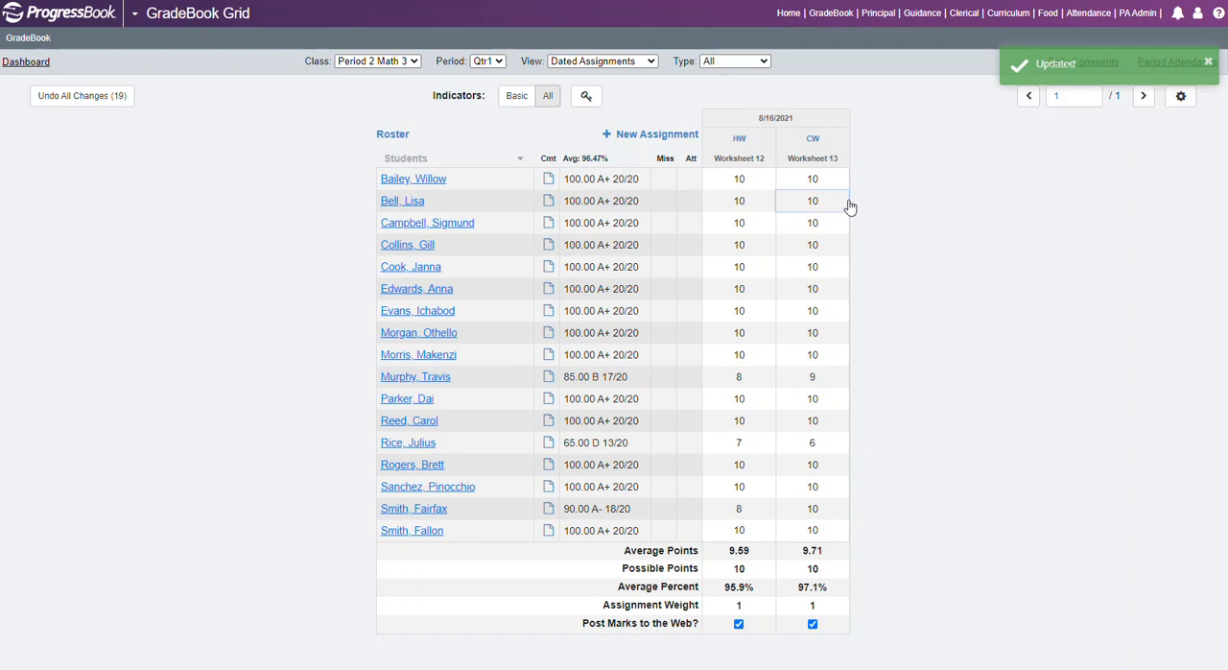
pyautogui.rightClick(813, 182)
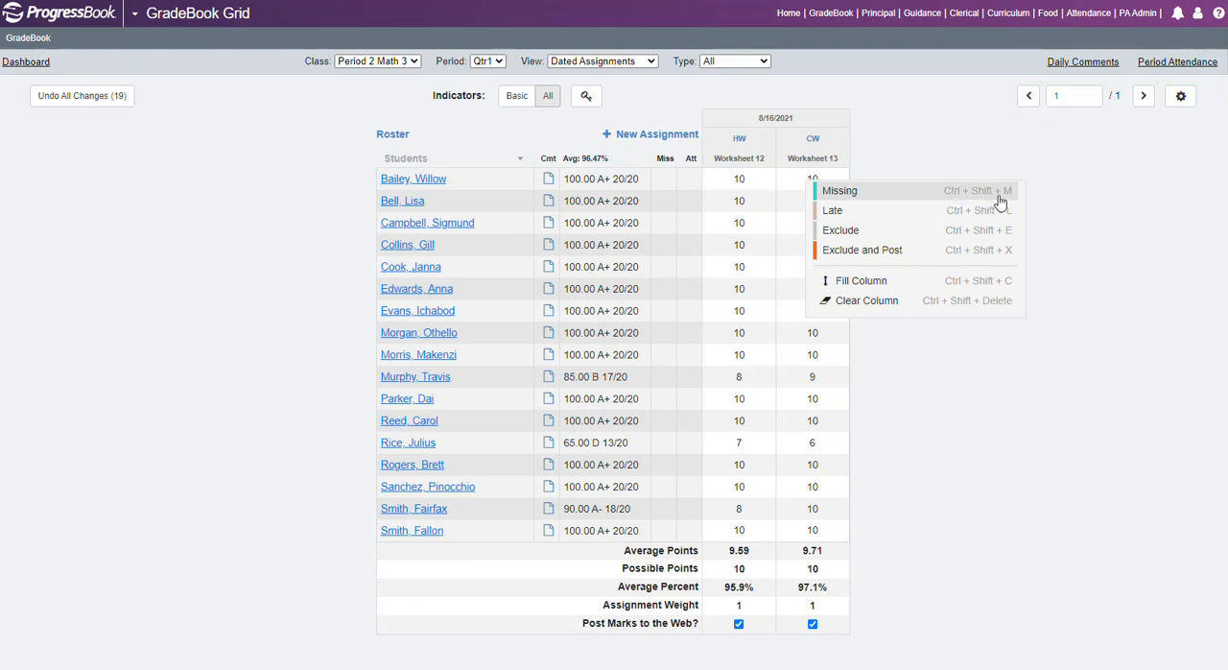
pyautogui.click(846, 196)
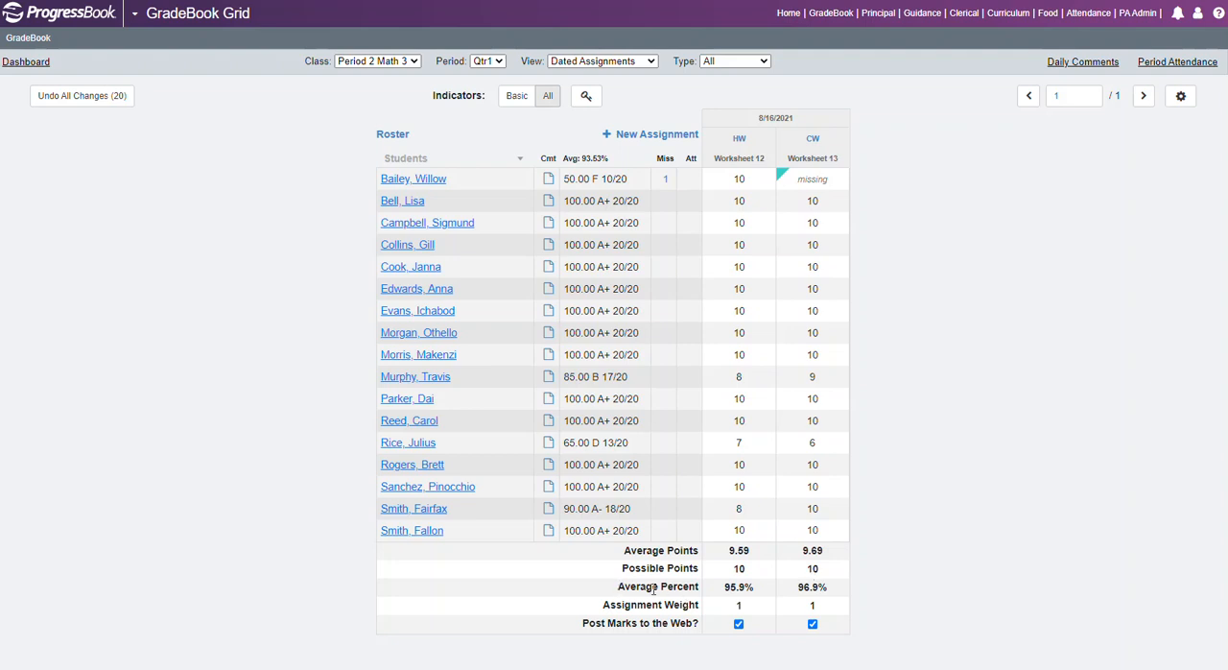
# Try turning off web posting of the Worksheet 13 marks and restore the original setting.
pyautogui.moveTo(604, 604); pyautogui.dragTo(882, 606)
pyautogui.click(882, 605)
pyautogui.click(812, 625)
pyautogui.click(813, 625)
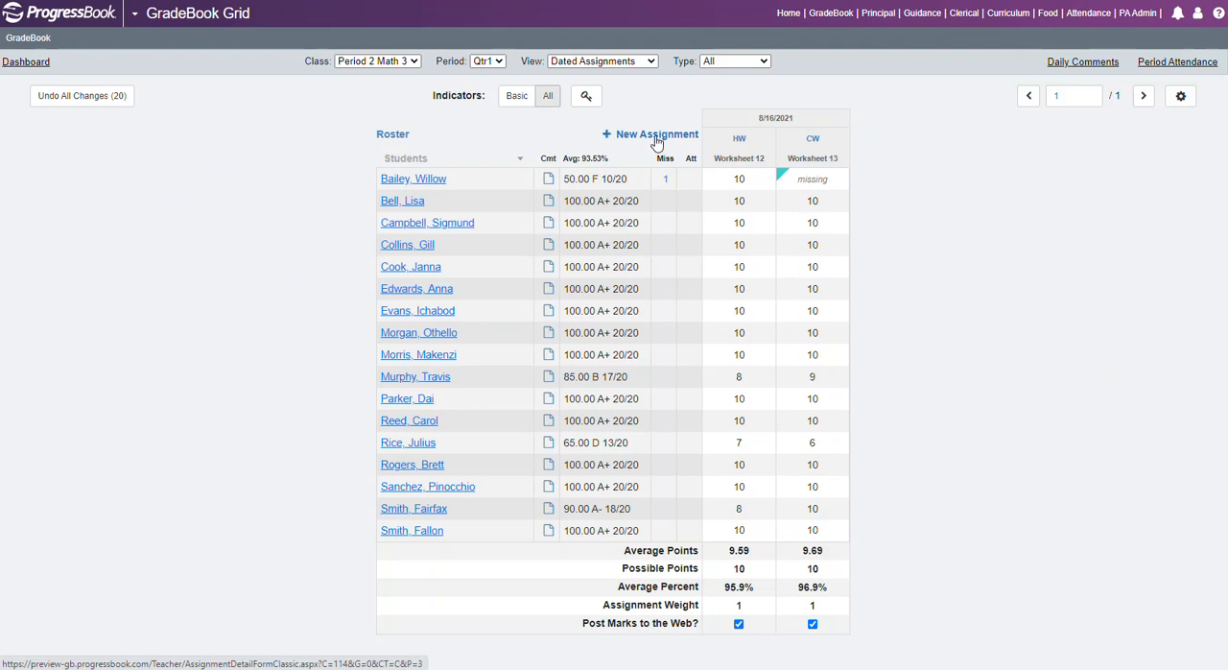
# Review the key to the grid's indicators and switch the indicator display to Basic.
pyautogui.click(588, 97)
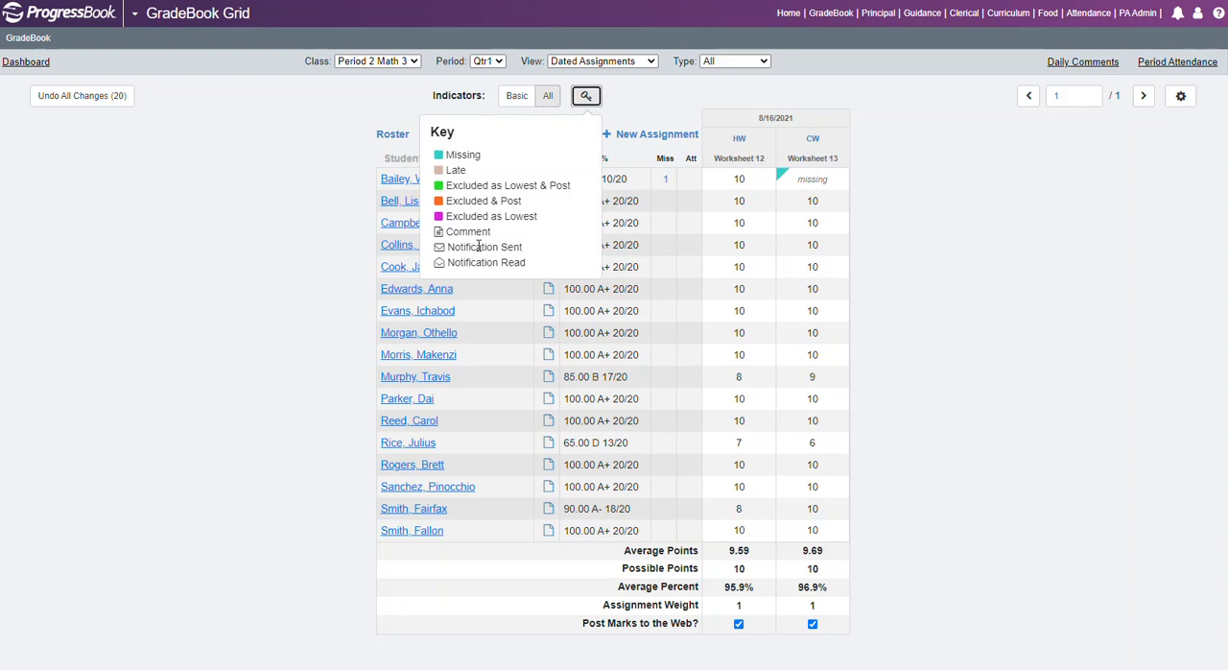
pyautogui.click(586, 96)
pyautogui.click(546, 100)
pyautogui.click(518, 100)
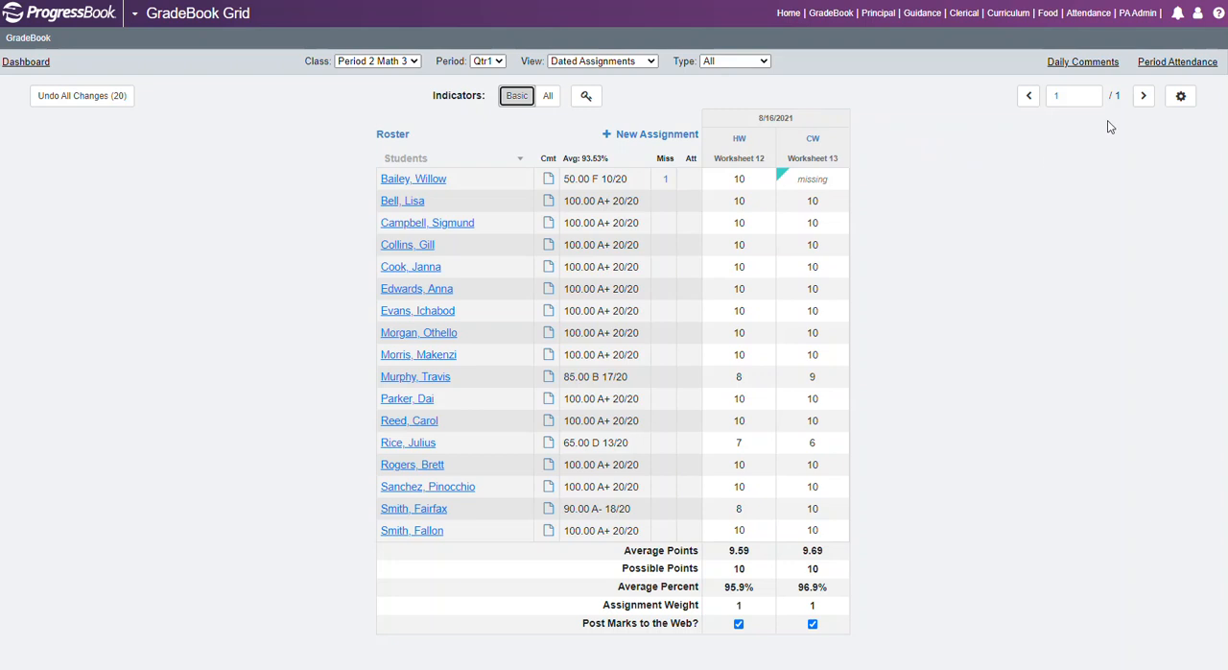
# Open the Daily Comments grid for the class and switch its view to Period Attendance.
pyautogui.click(1100, 64)
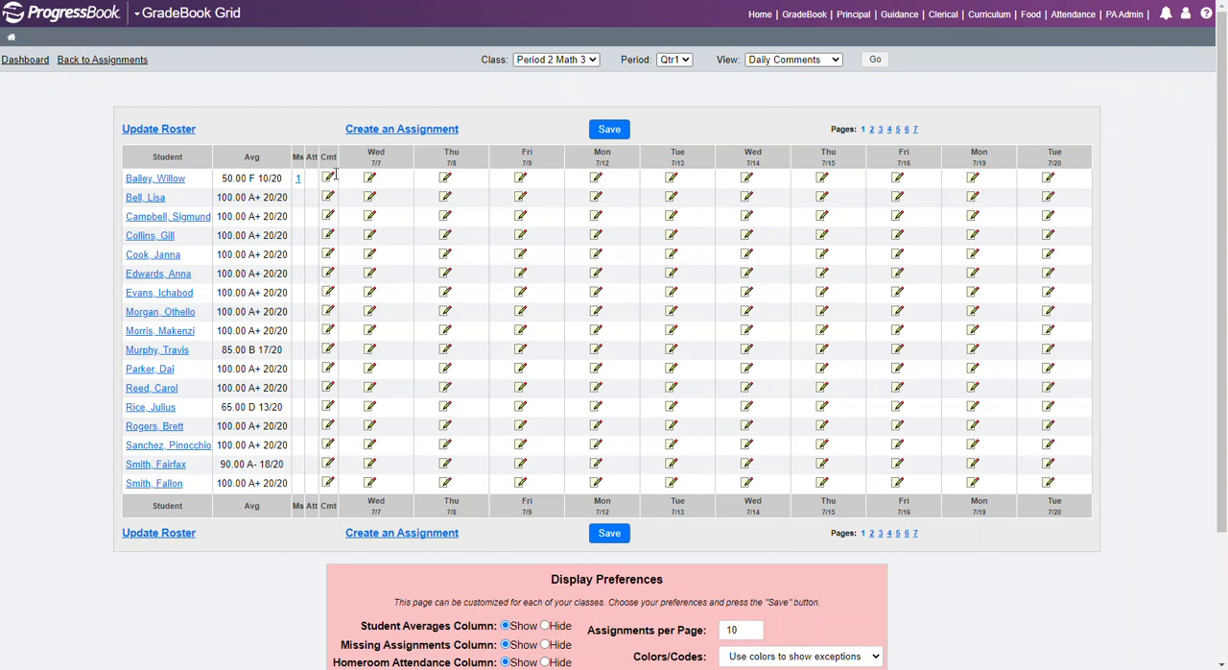
pyautogui.click(835, 60)
pyautogui.click(831, 86)
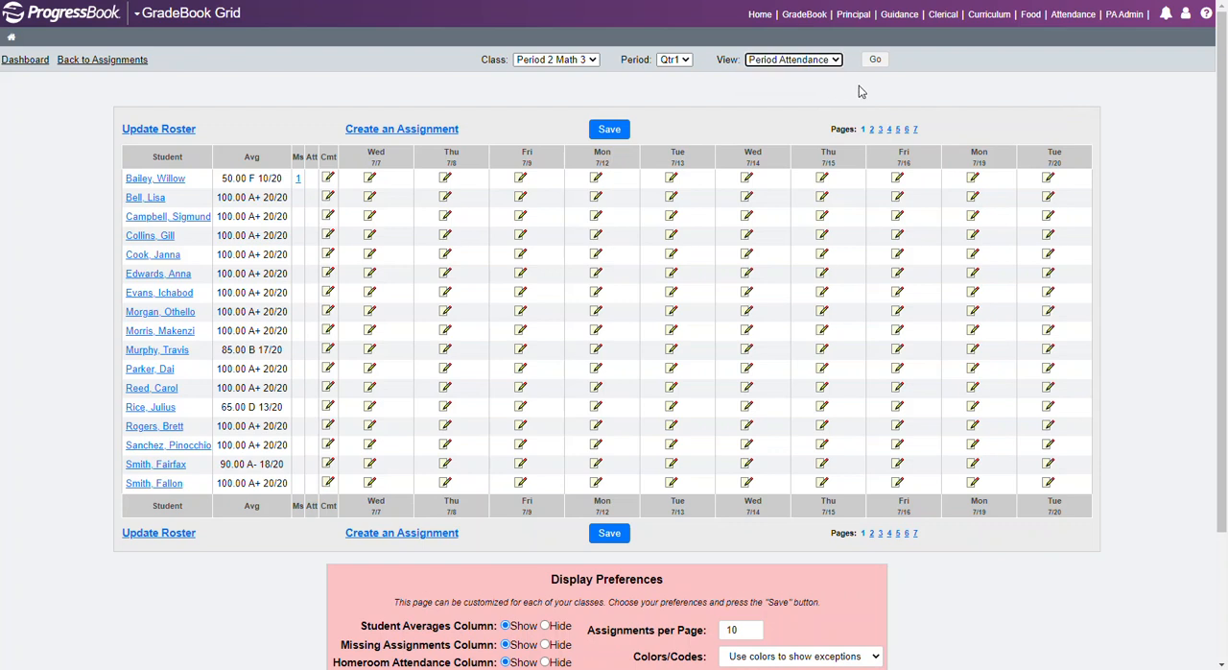
pyautogui.click(874, 60)
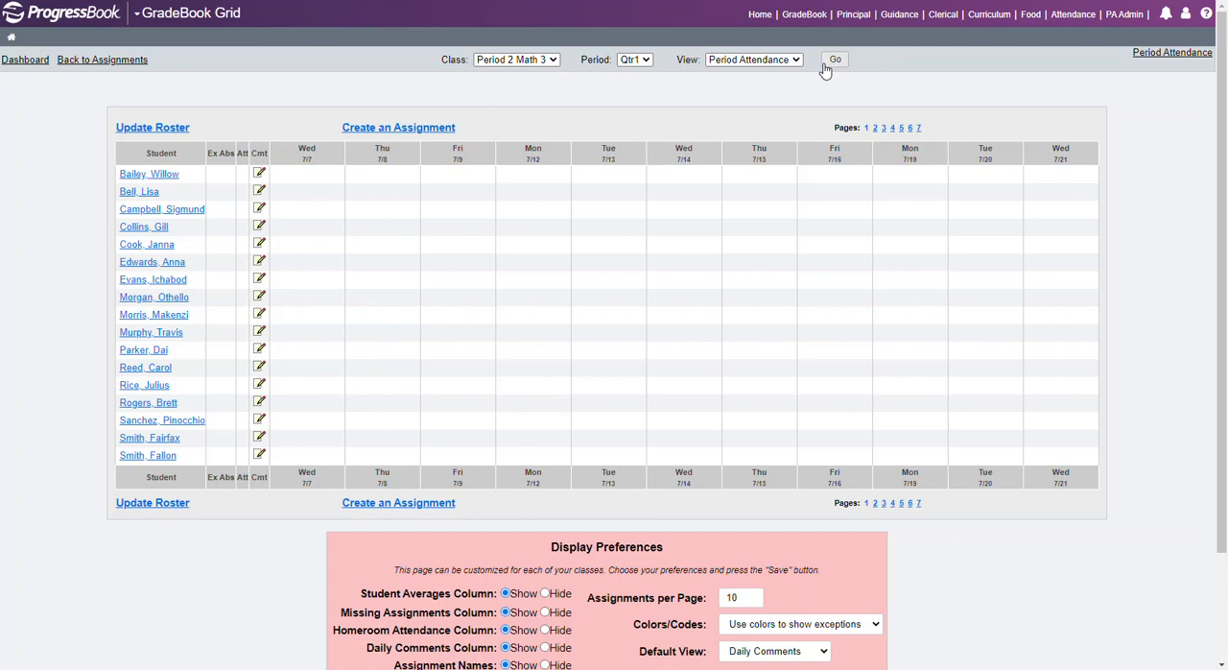
# View the class roster from the Period Attendance grid, and return to the assignments grid with the period set to Qtr1.
pyautogui.click(137, 130)
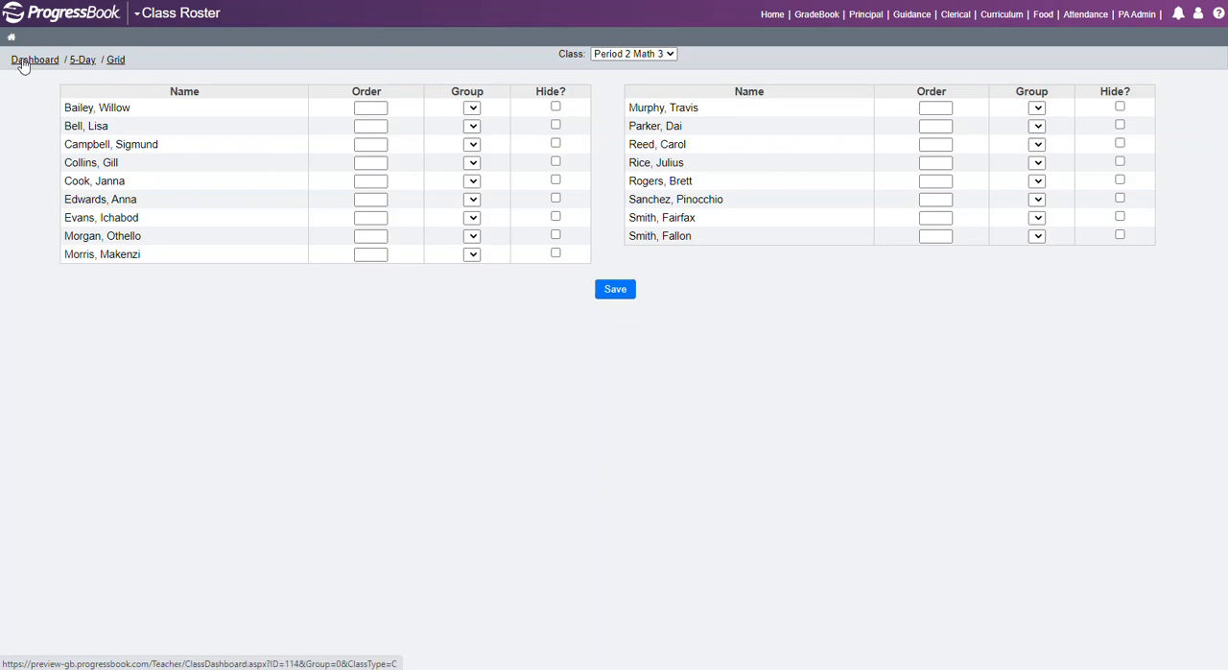
pyautogui.click(116, 60)
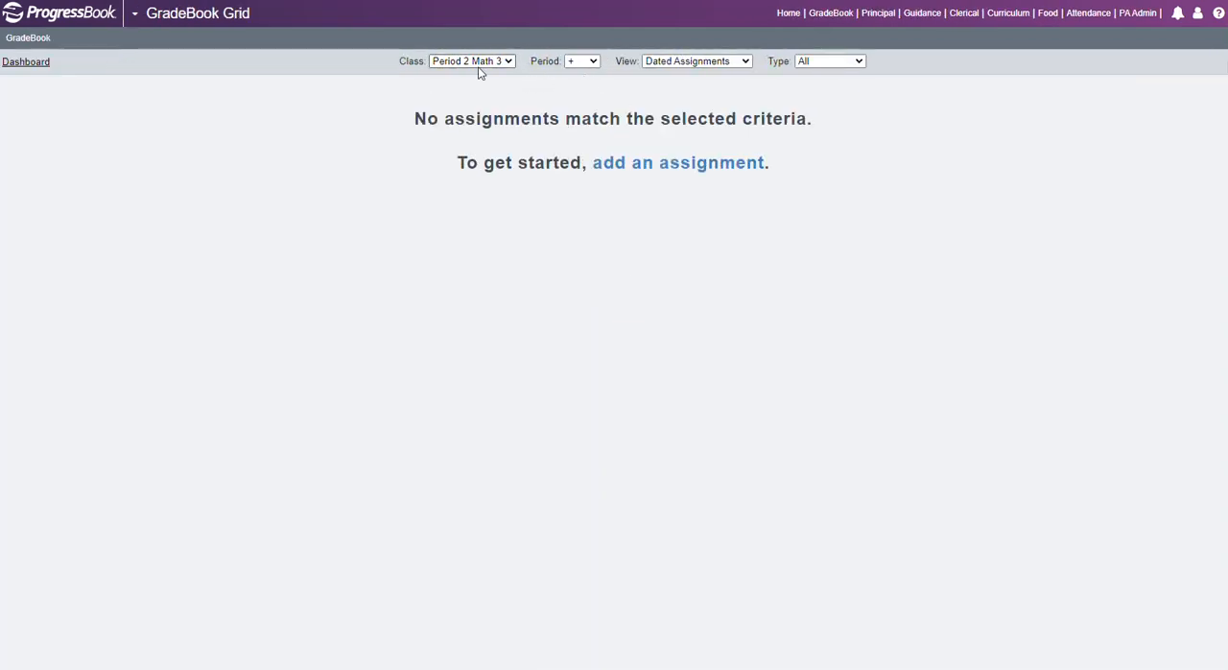
pyautogui.click(595, 61)
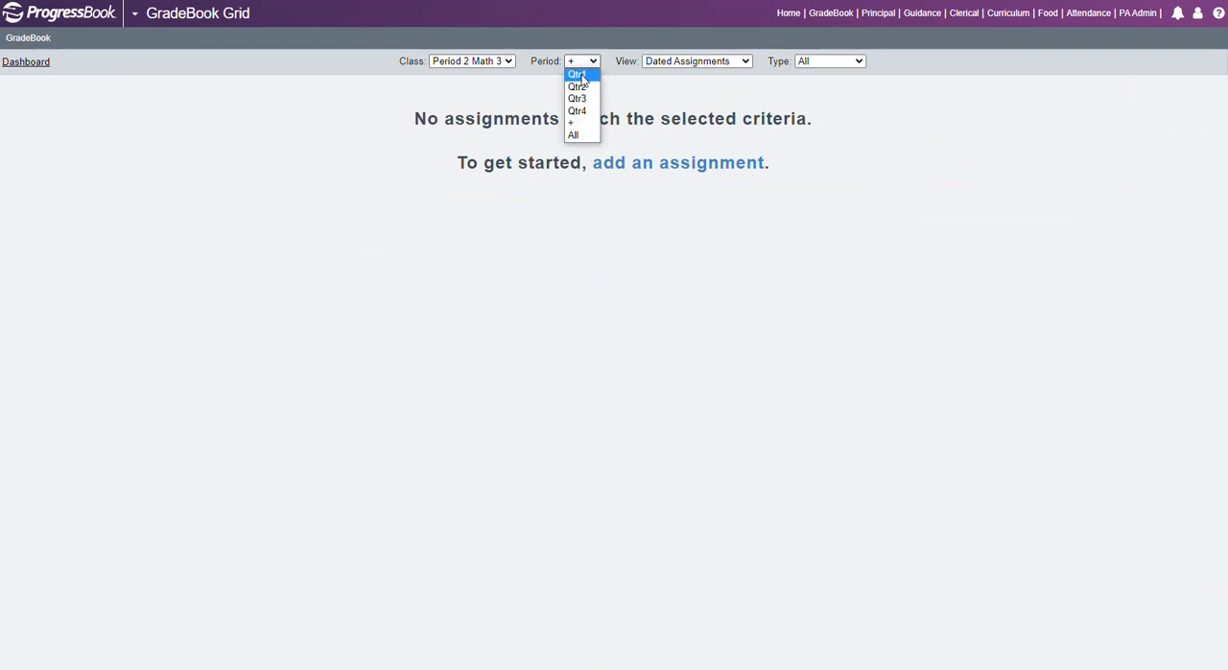
pyautogui.click(580, 75)
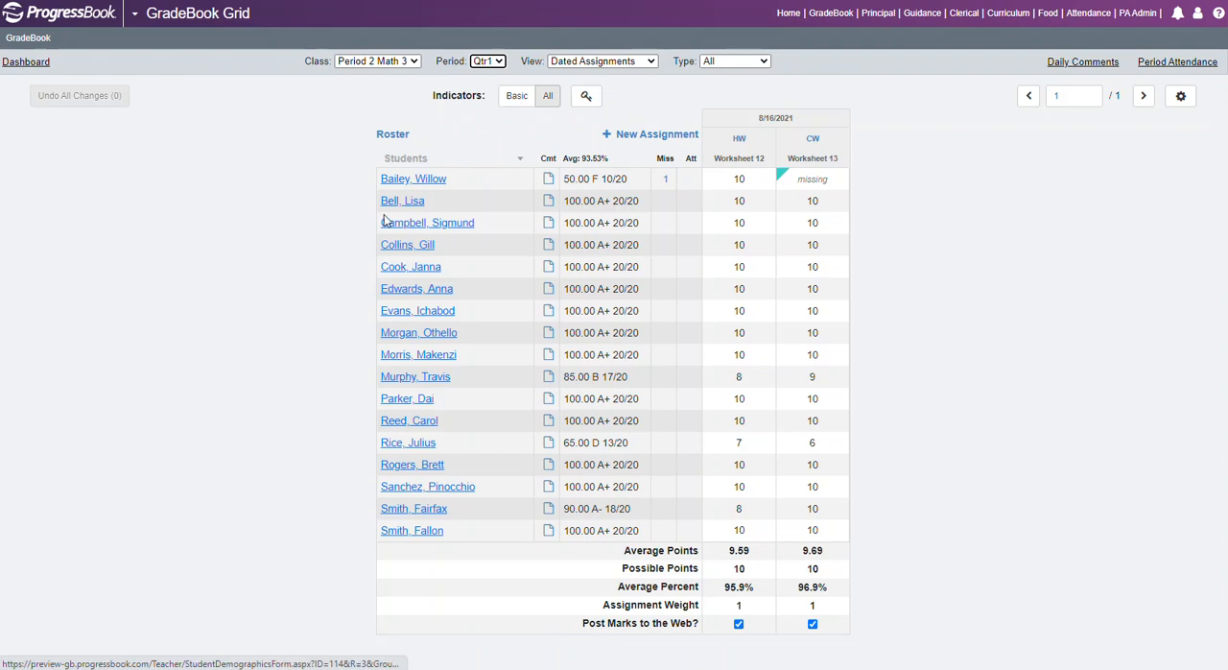
# View the class roster from the assignments grid, and return to the grid for Qtr1.
pyautogui.click(392, 135)
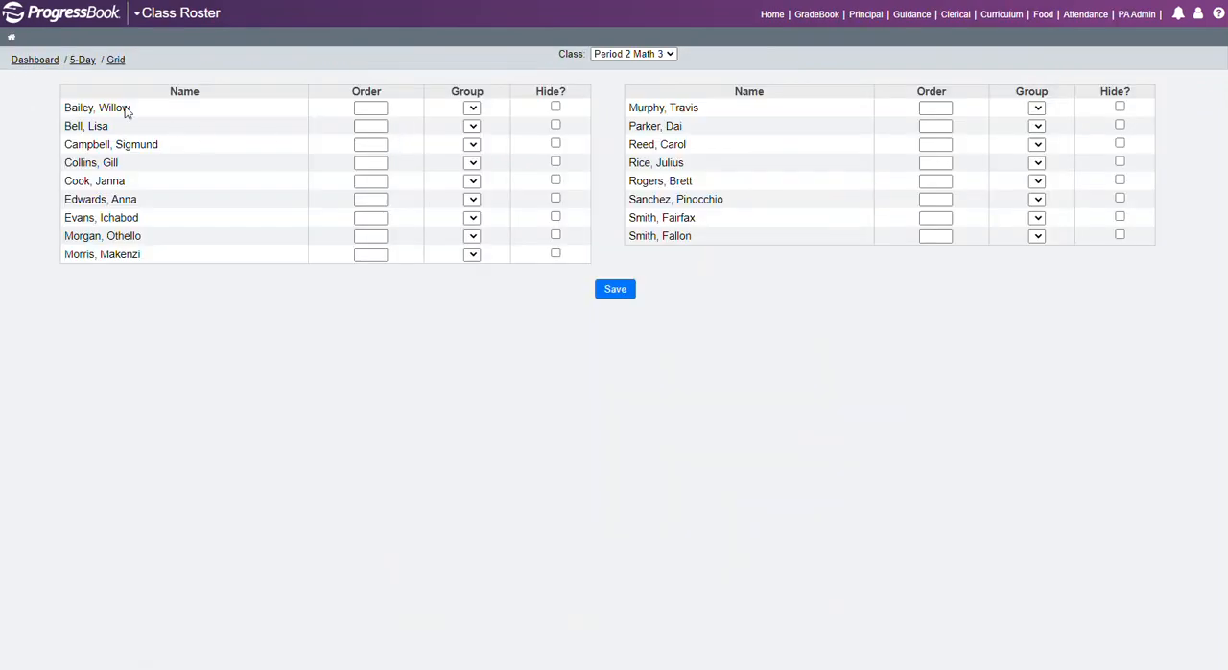
pyautogui.click(115, 61)
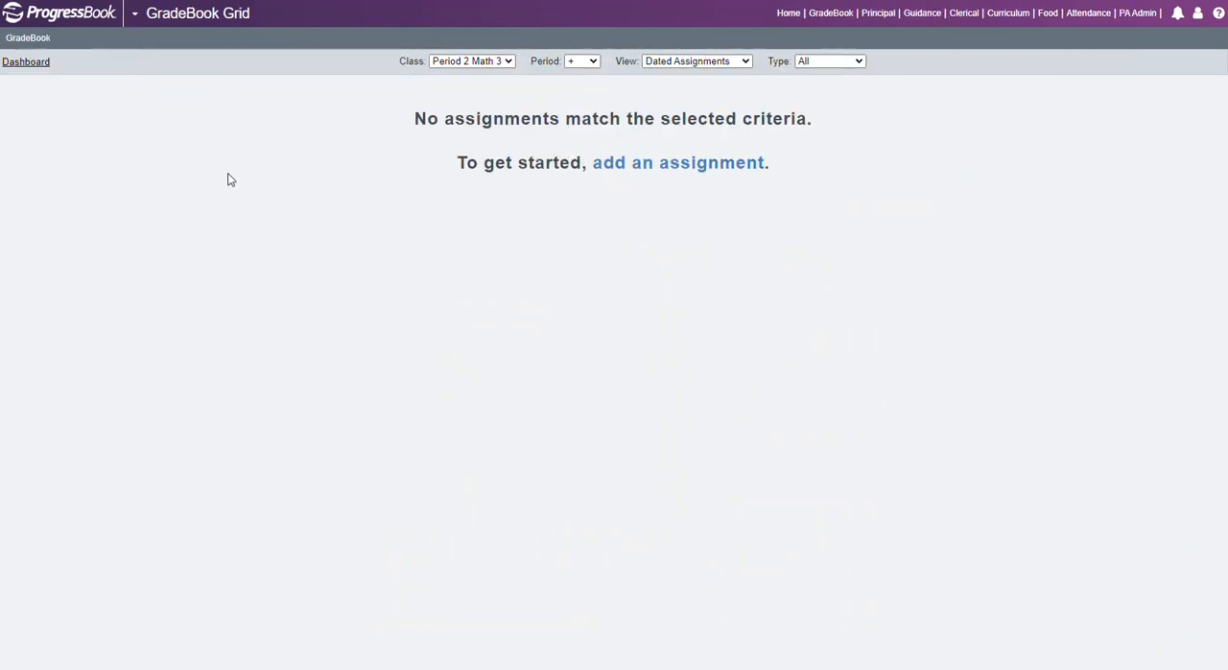
pyautogui.click(593, 61)
pyautogui.click(577, 75)
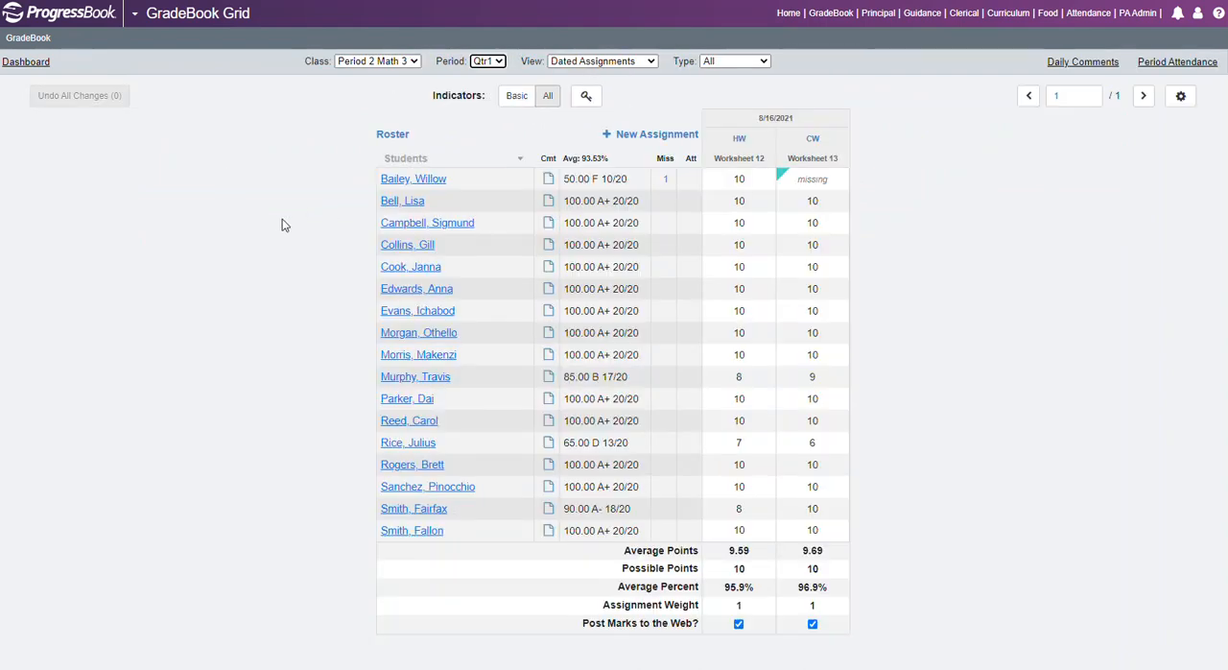